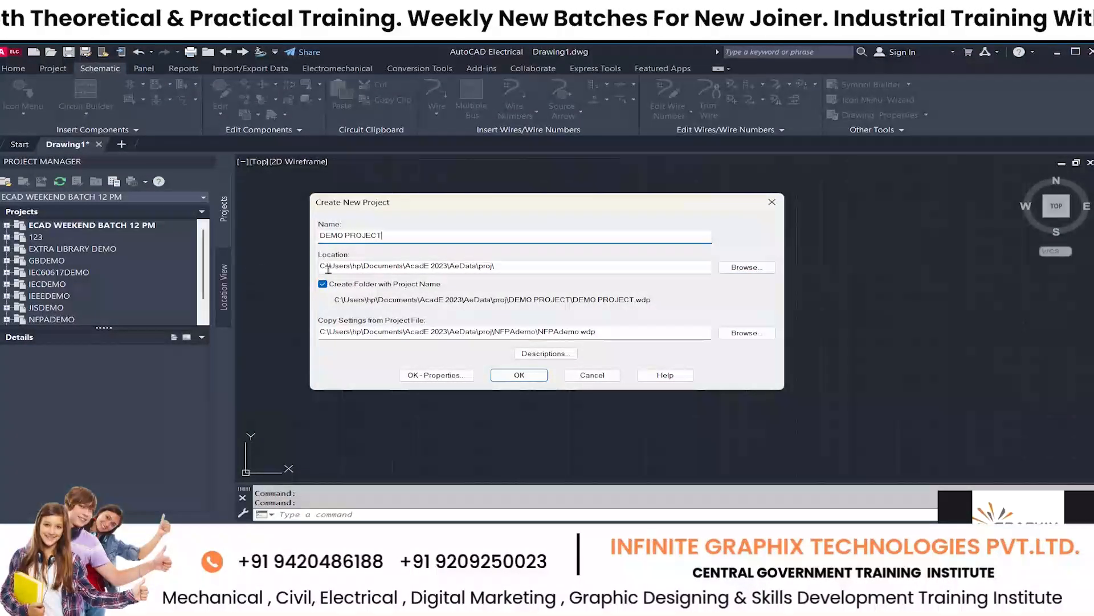
# Create the project DEMO PROJECT in the AeData\proj location with its own project folder, copying settings from NFPAdemo.wdp.
pyautogui.moveTo(325, 266); pyautogui.dragTo(283, 266)
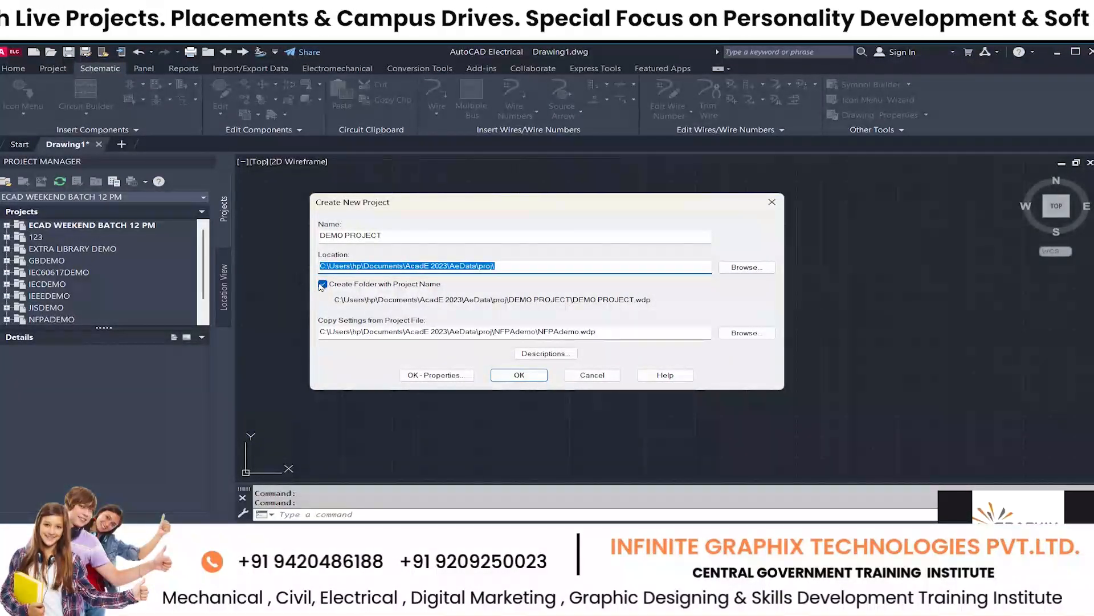
pyautogui.click(498, 375)
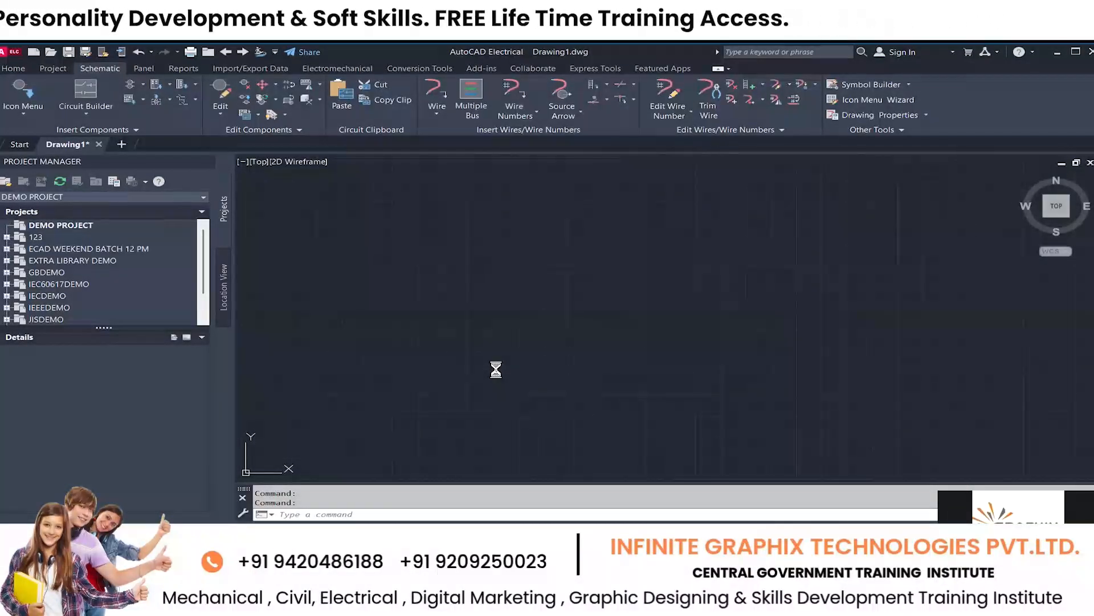
# Start a new drawing in DEMO PROJECT and name it DEMO 1.
pyautogui.click(47, 227)
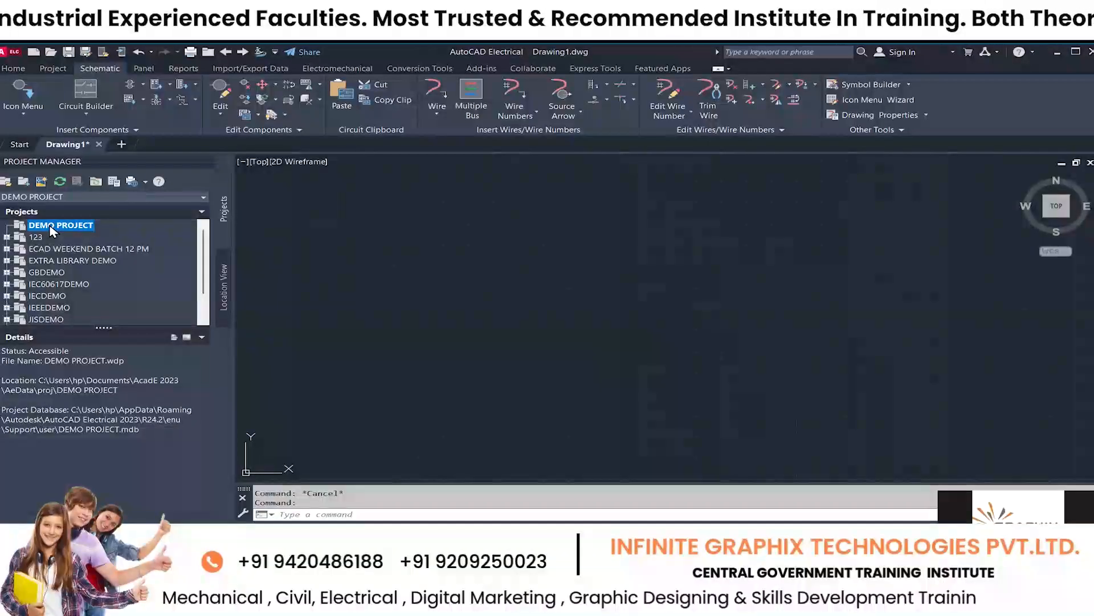
pyautogui.rightClick(51, 228)
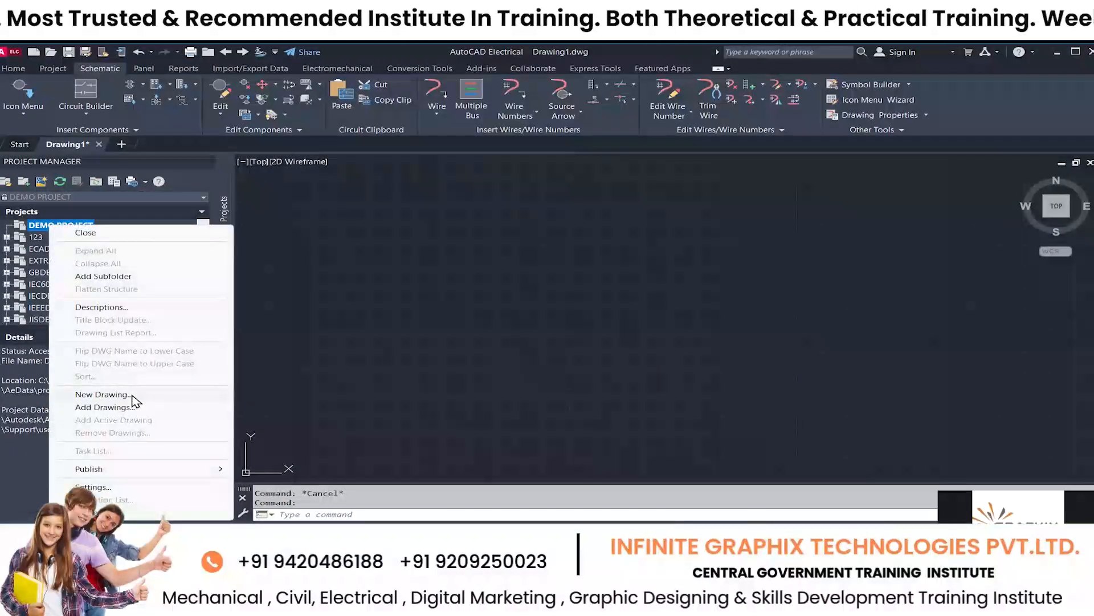
pyautogui.click(41, 230)
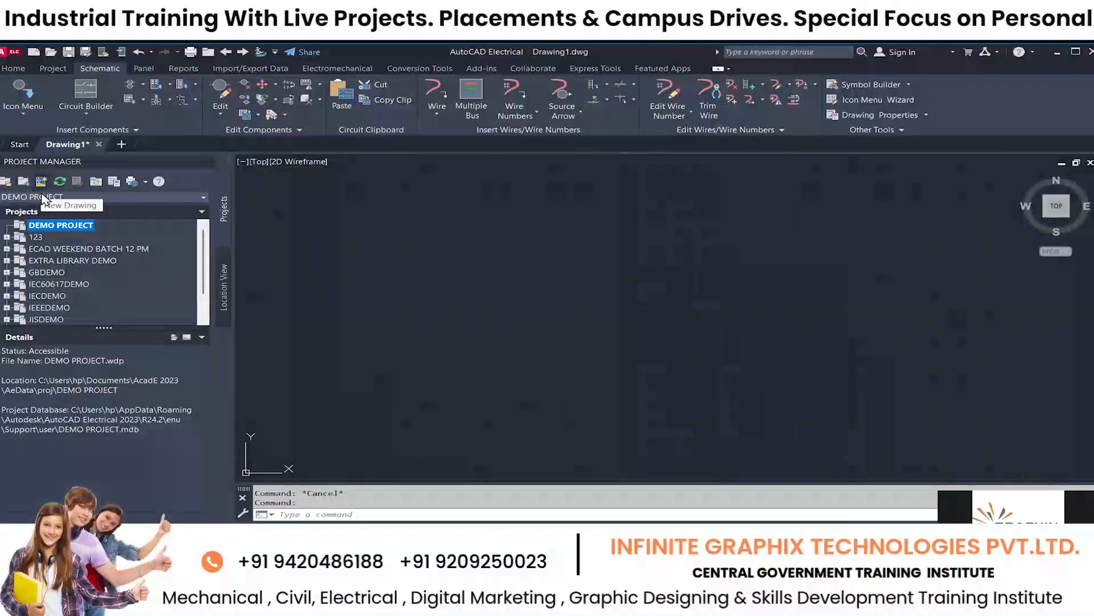
pyautogui.rightClick(51, 225)
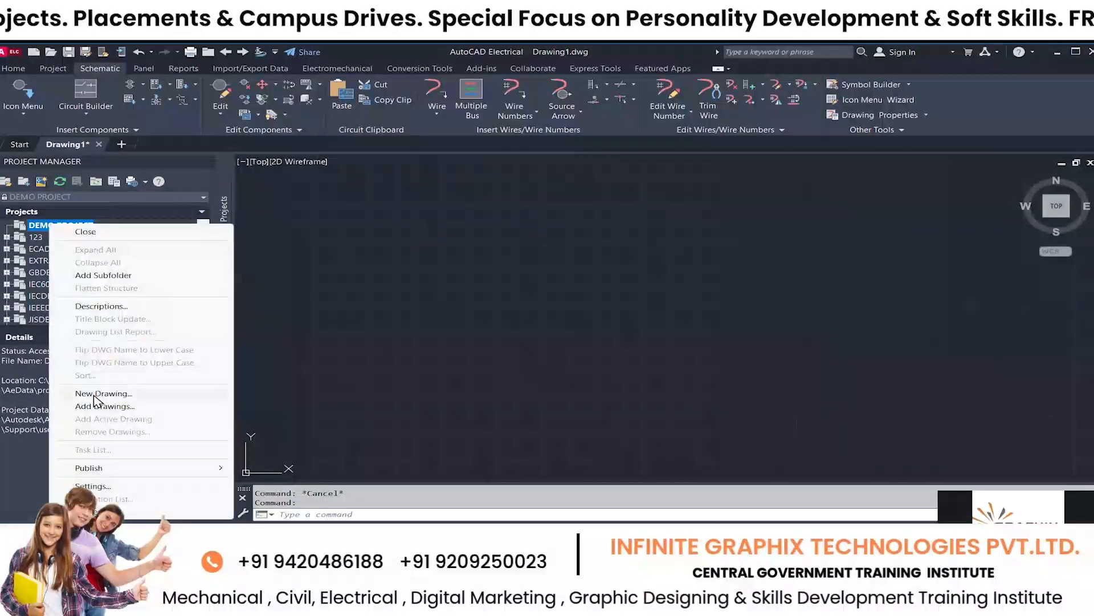
pyautogui.click(96, 394)
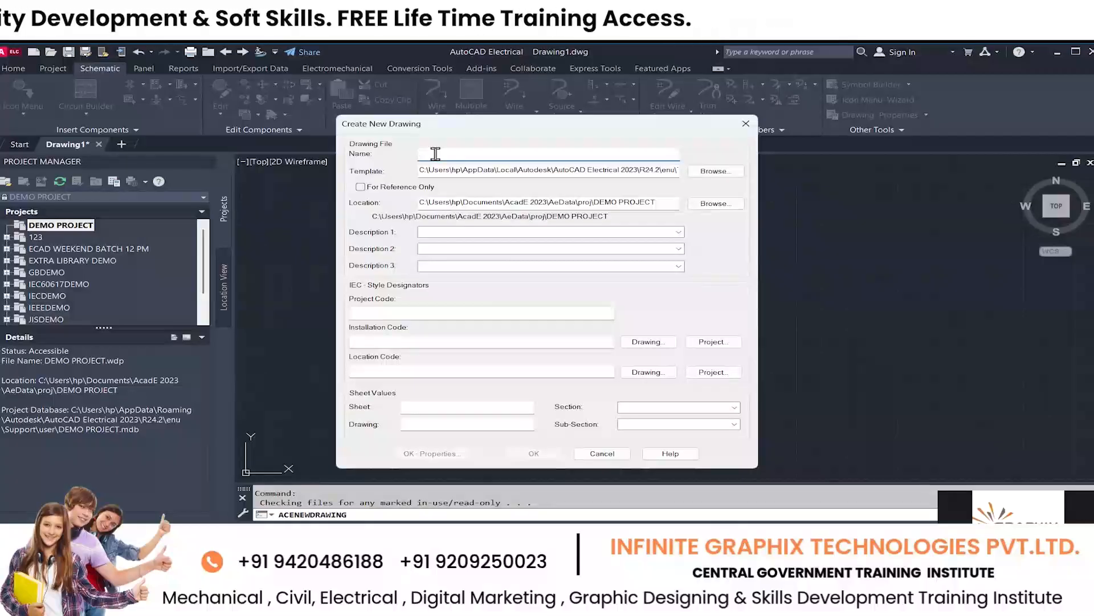
pyautogui.write('D')
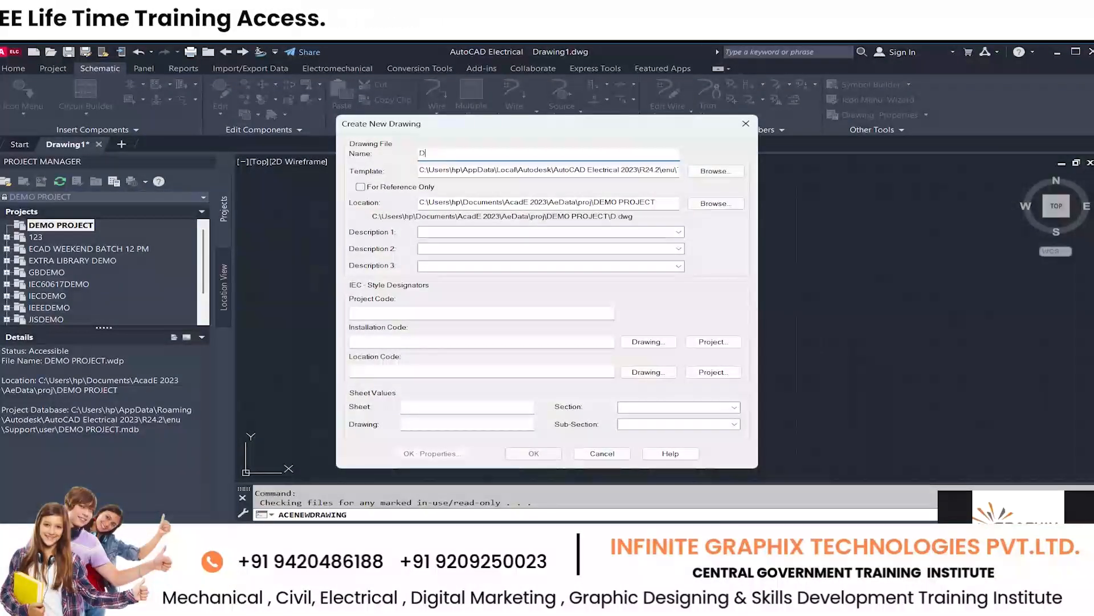
pyautogui.write('EMO 1')
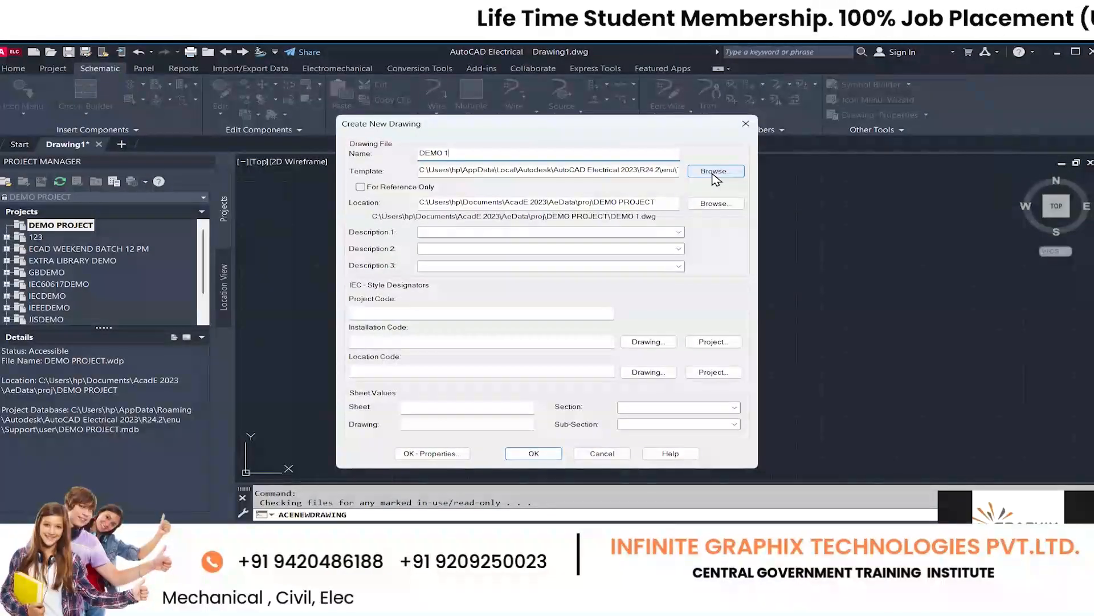
# Choose the ACAD_ELECTRICAL template for the new drawing.
pyautogui.click(713, 175)
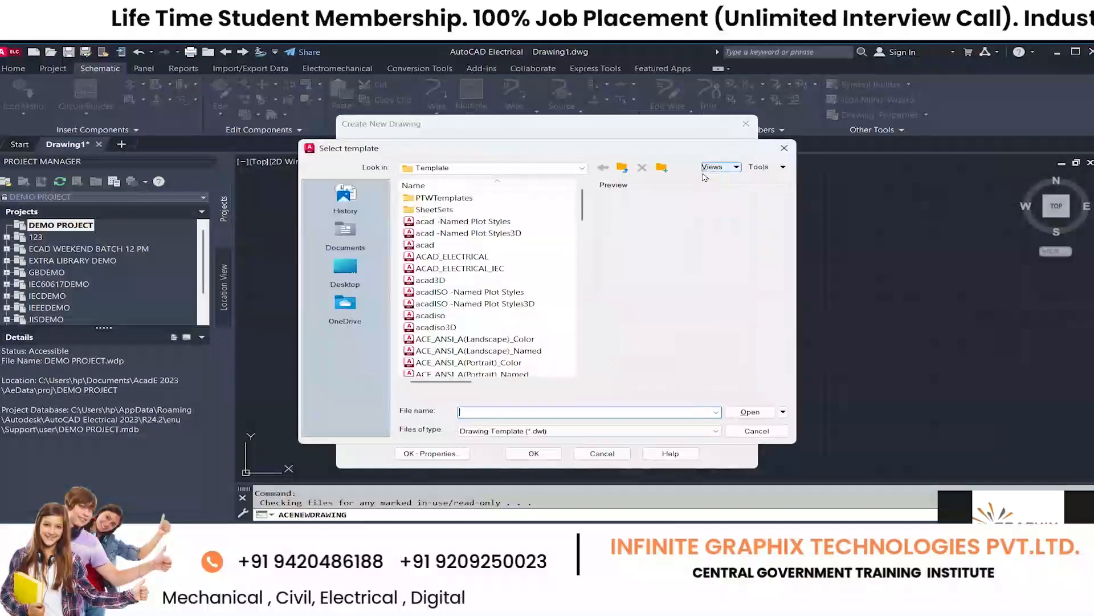
pyautogui.click(501, 260)
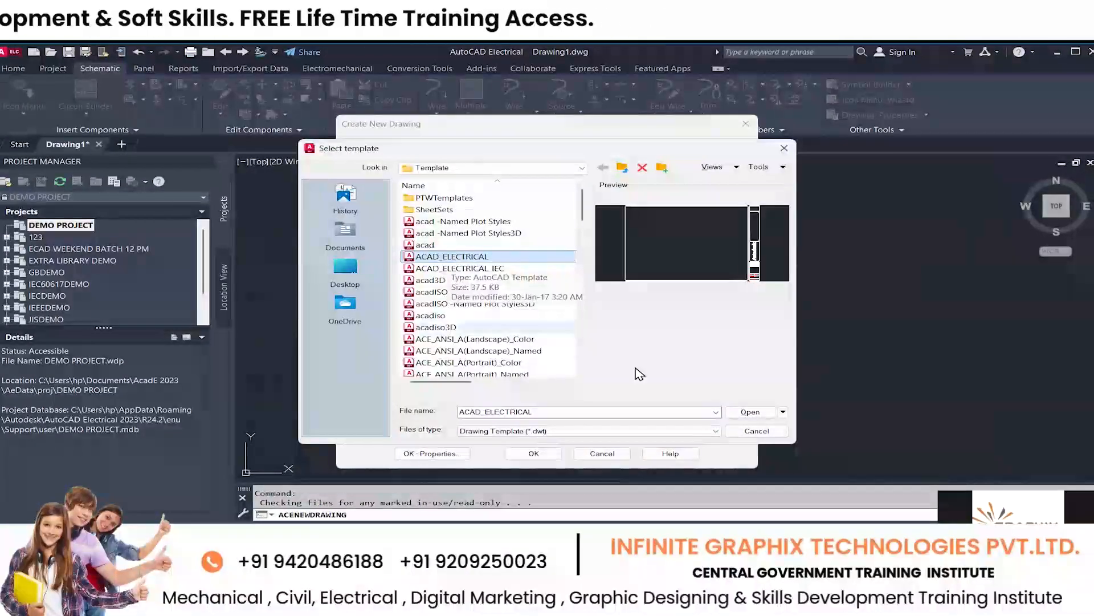
pyautogui.click(749, 412)
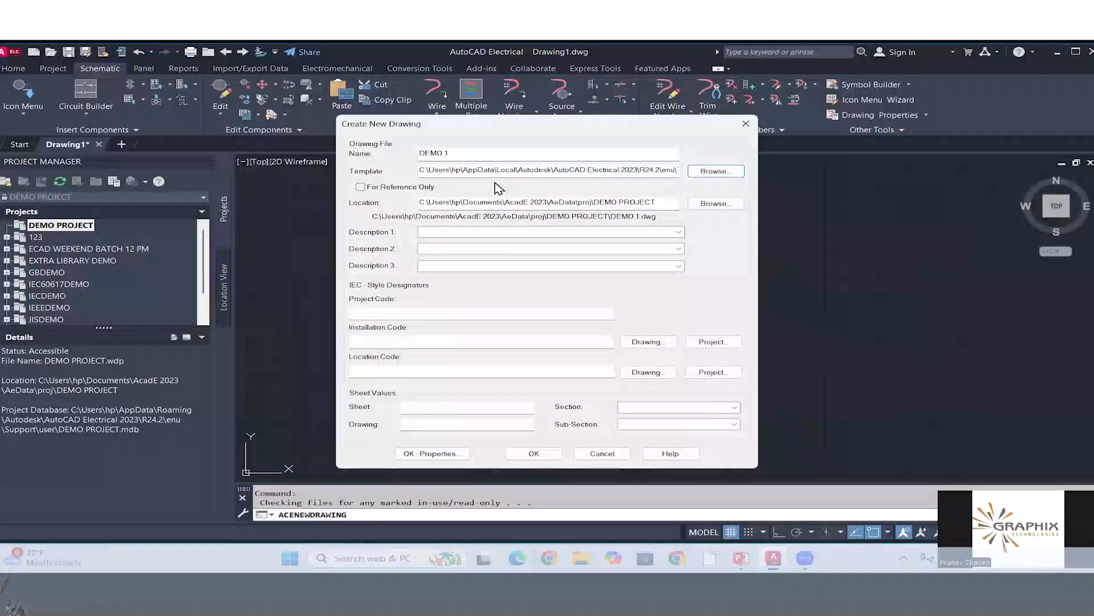
# Enter SCHEMATIC DIAGRAM as the first description of the new drawing.
pyautogui.click(434, 233)
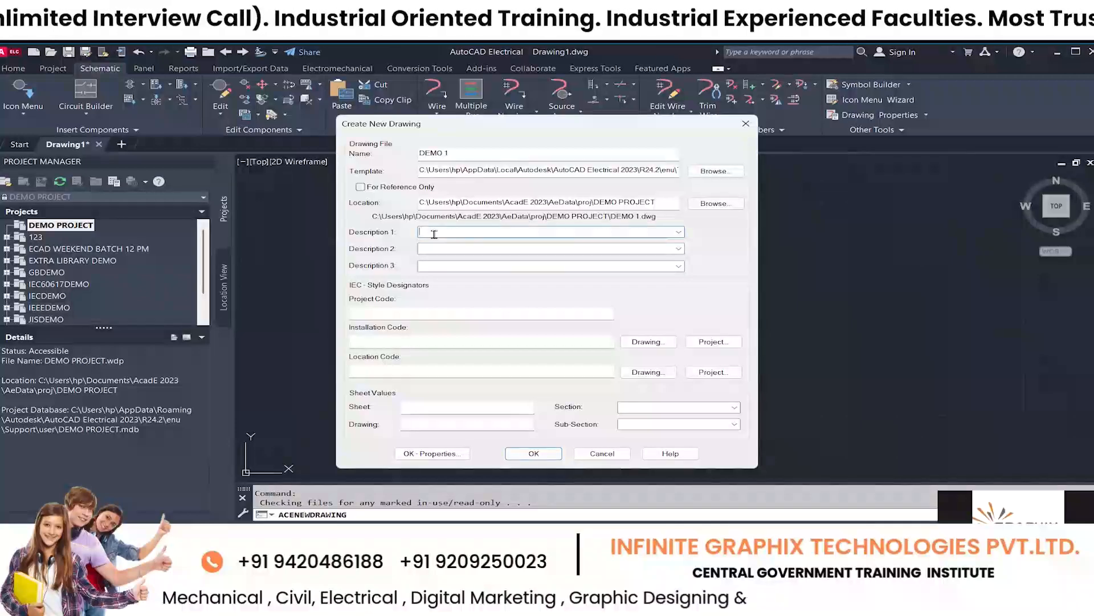
pyautogui.write('SC')
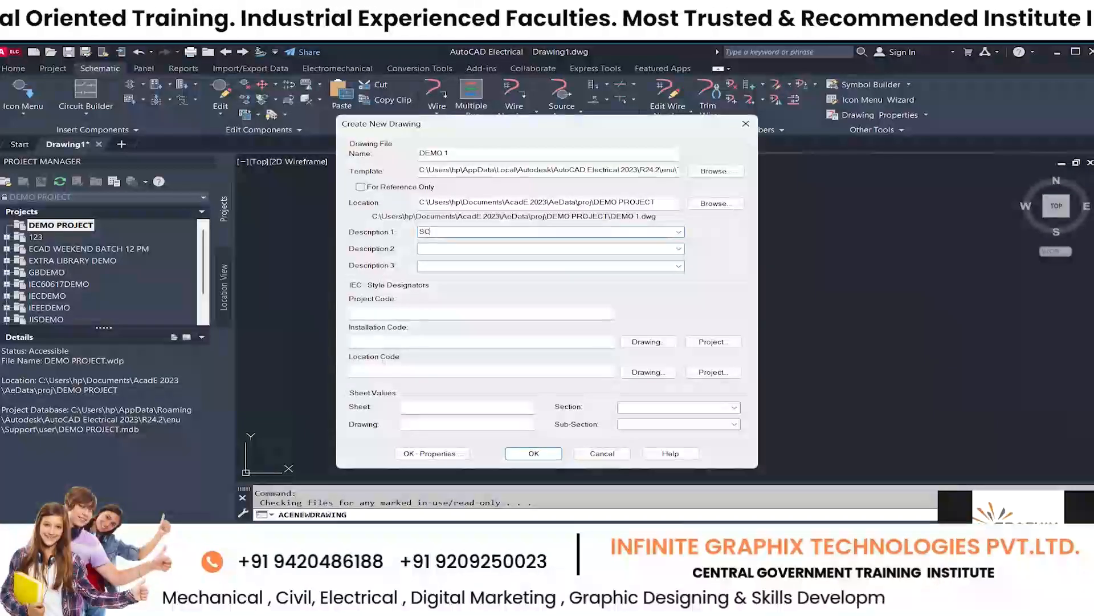
pyautogui.write('HEMATIC D')
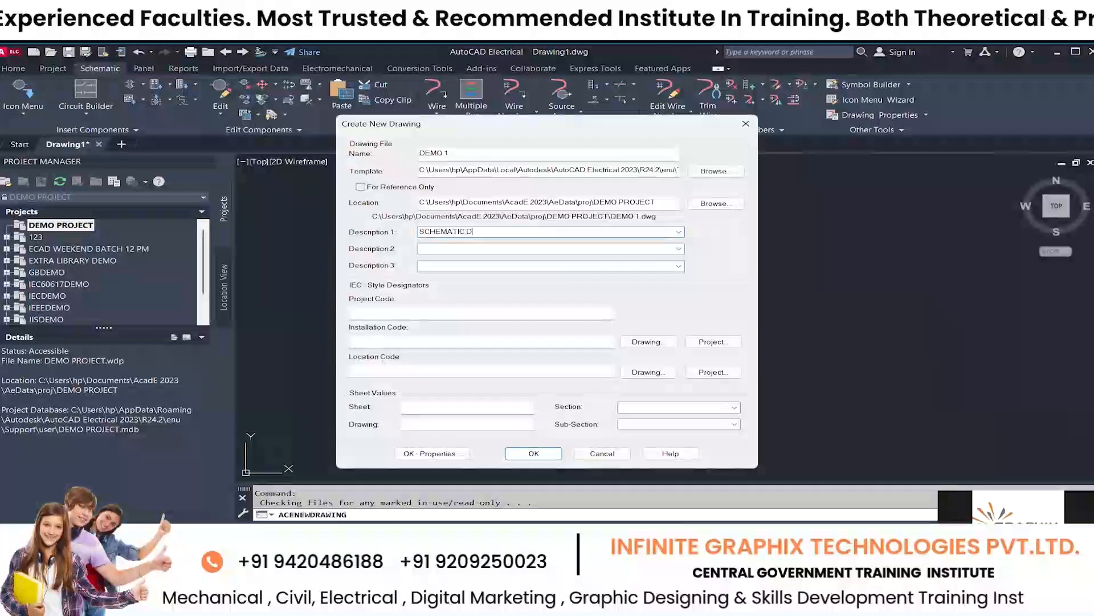
pyautogui.write('IAGRAM')
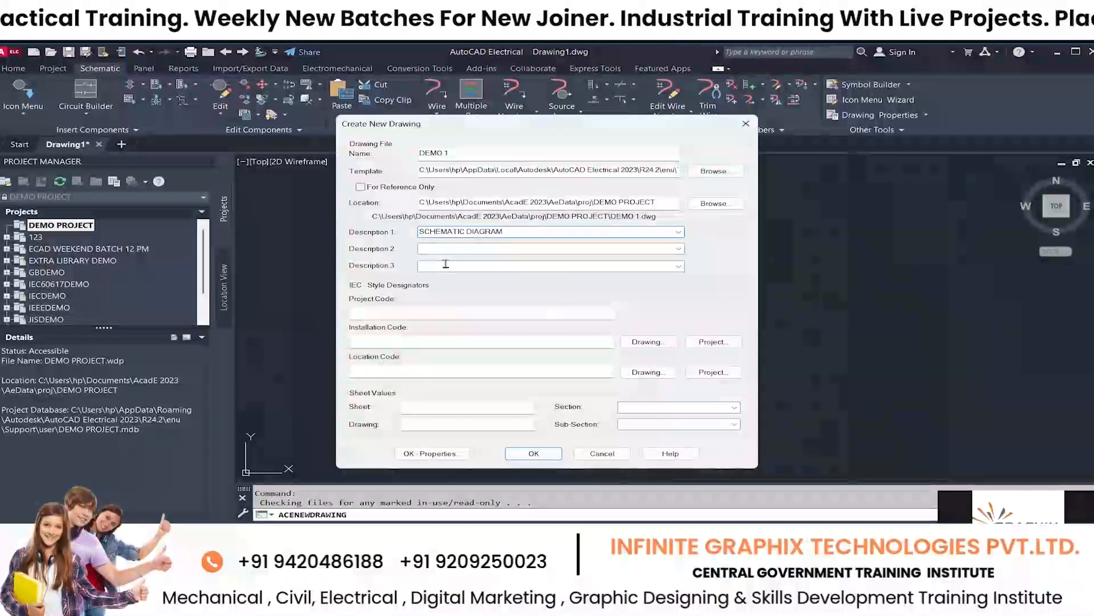
pyautogui.click(405, 311)
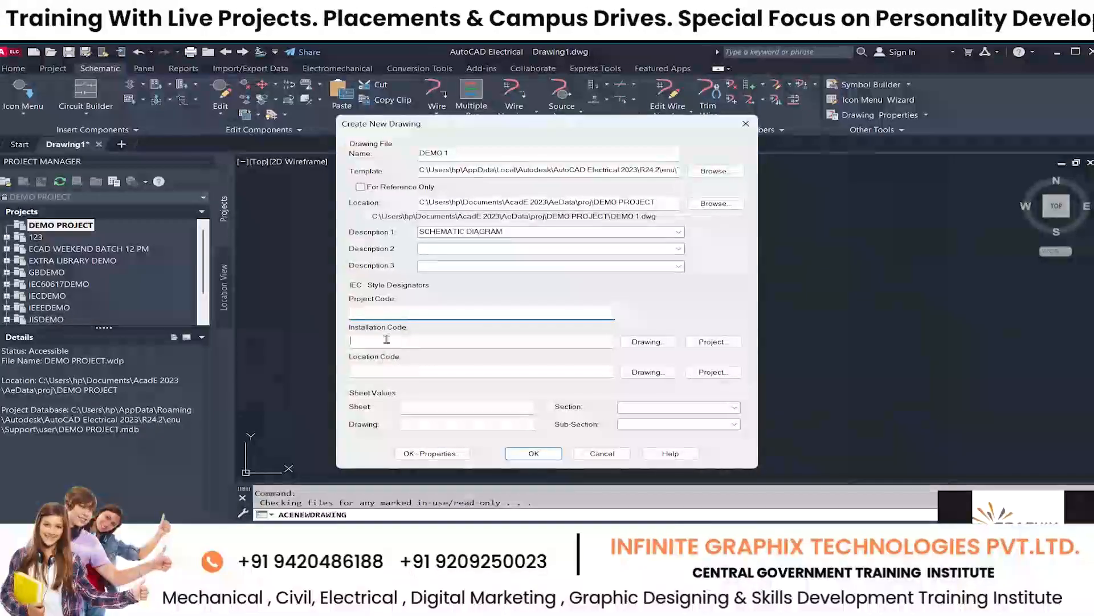
pyautogui.click(383, 341)
pyautogui.click(402, 370)
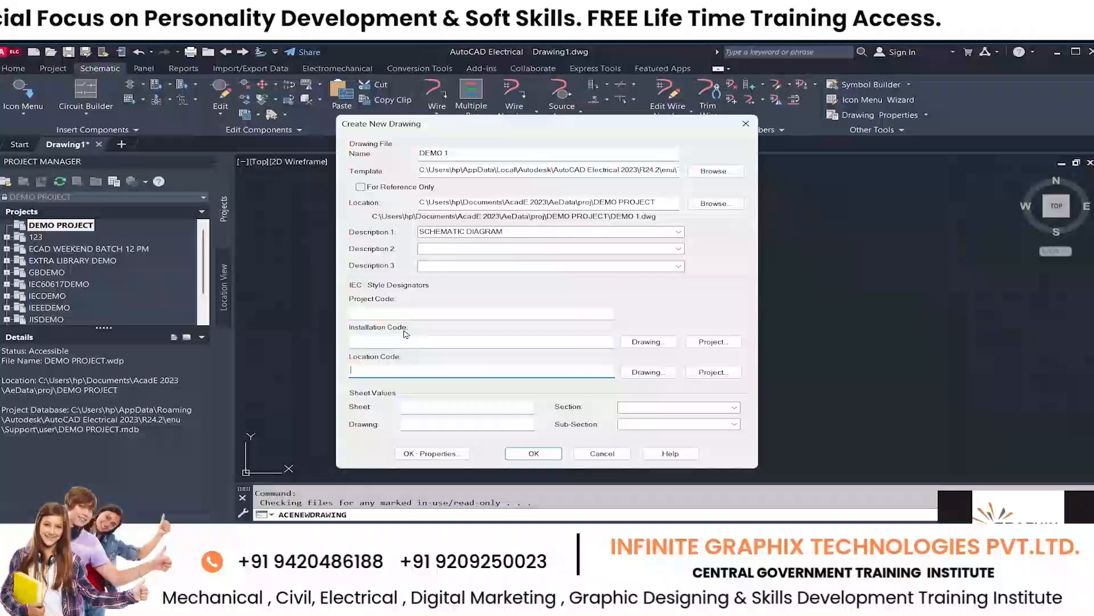
pyautogui.click(414, 312)
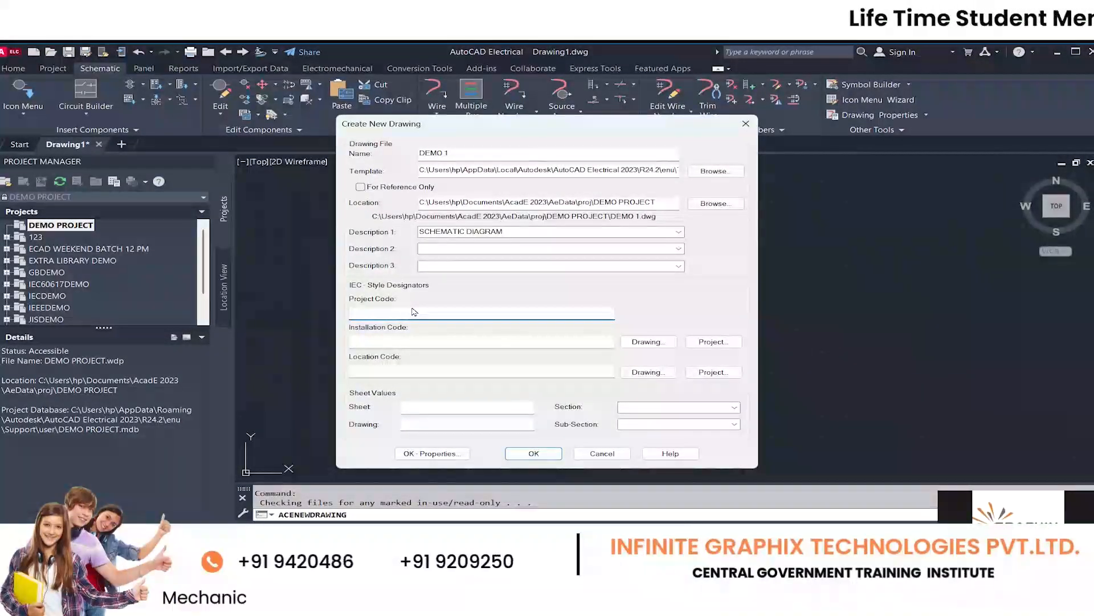
pyautogui.click(405, 340)
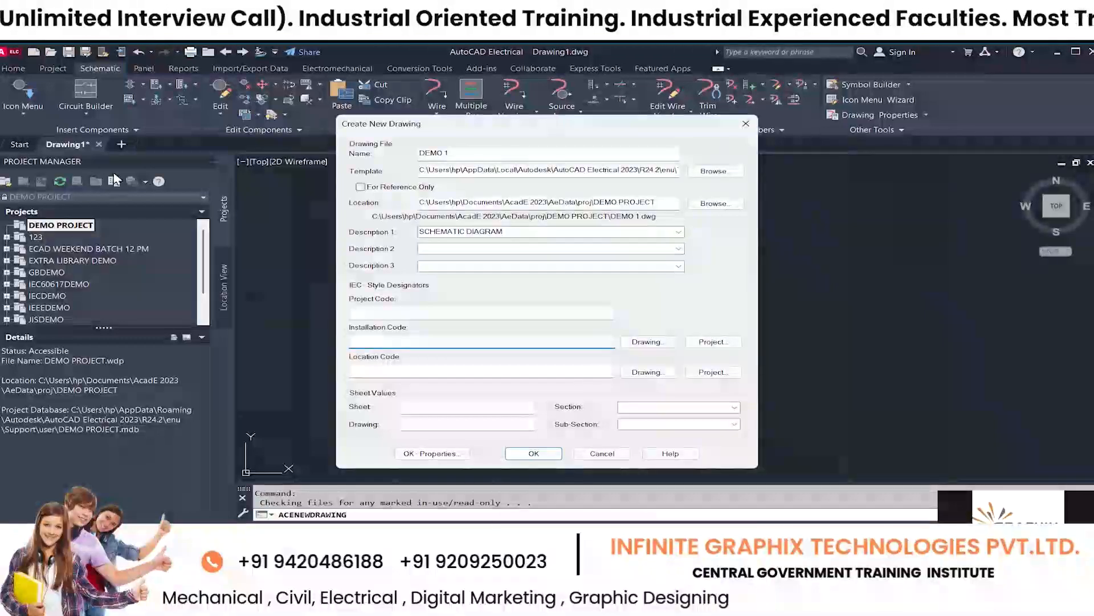
pyautogui.moveTo(822, 295)
pyautogui.mouseDown()
pyautogui.moveTo(973, 214)
pyautogui.moveTo(943, 264)
pyautogui.moveTo(822, 294)
pyautogui.mouseUp()
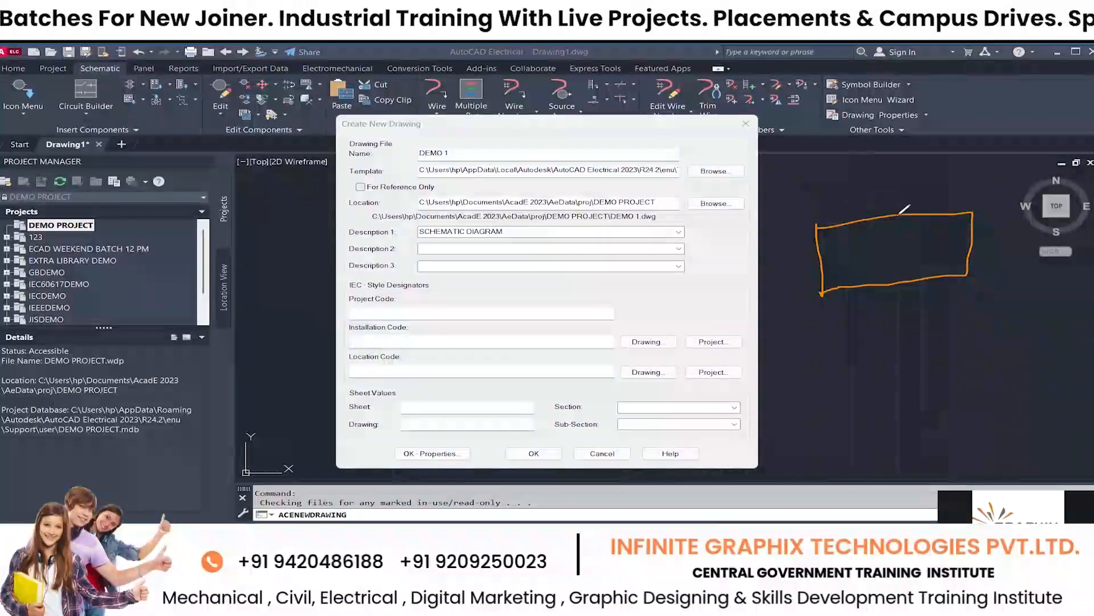
pyautogui.moveTo(891, 260); pyautogui.dragTo(889, 311)
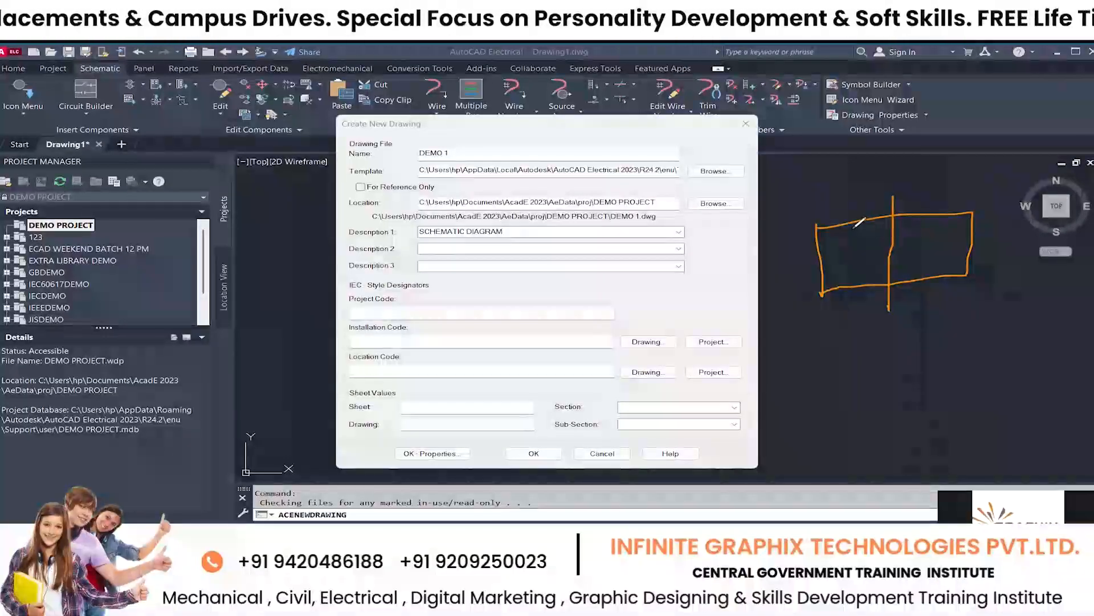
pyautogui.moveTo(851, 230); pyautogui.dragTo(887, 216)
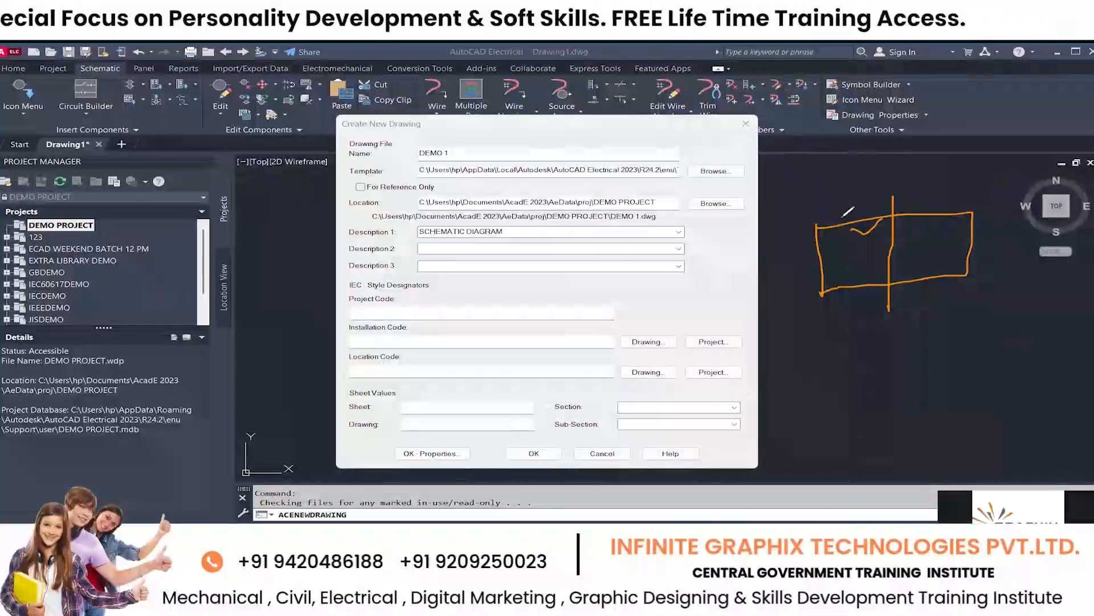
pyautogui.moveTo(847, 249)
pyautogui.mouseDown()
pyautogui.moveTo(871, 252)
pyautogui.moveTo(854, 265)
pyautogui.mouseUp()
pyautogui.moveTo(927, 244)
pyautogui.mouseDown()
pyautogui.moveTo(925, 264)
pyautogui.moveTo(941, 265)
pyautogui.moveTo(929, 295)
pyautogui.mouseUp()
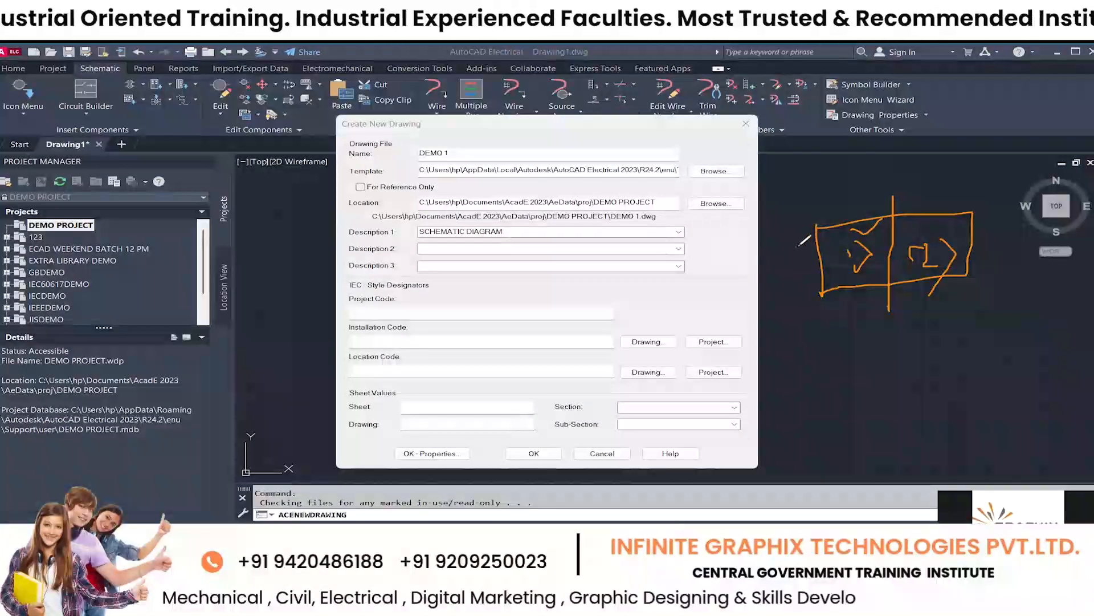
pyautogui.moveTo(797, 247); pyautogui.dragTo(833, 242)
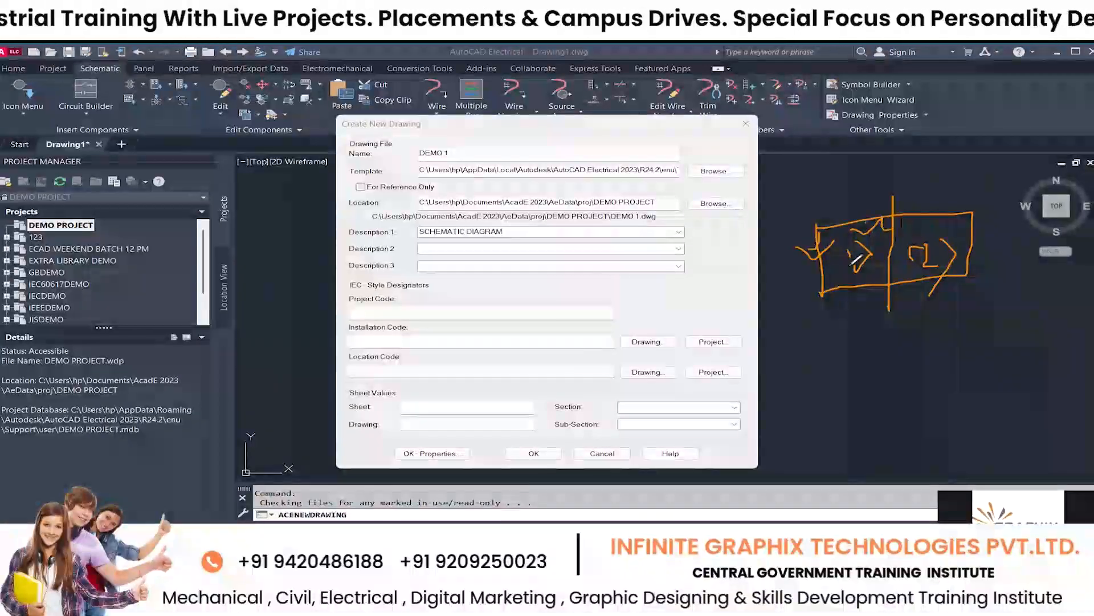
pyautogui.moveTo(837, 278); pyautogui.dragTo(835, 287)
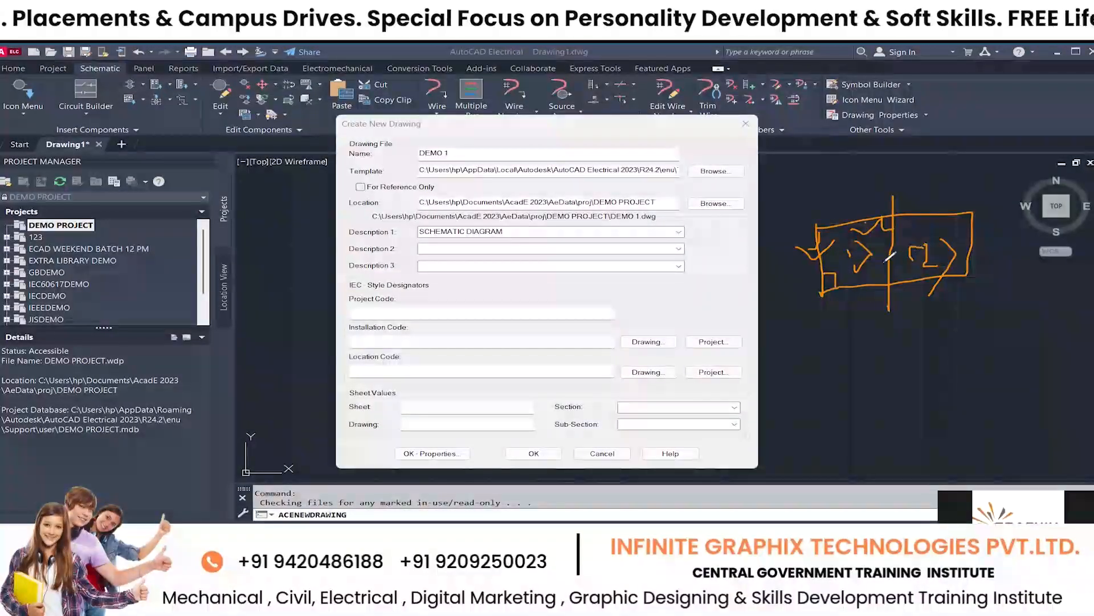
pyautogui.moveTo(888, 263); pyautogui.dragTo(879, 283)
pyautogui.moveTo(861, 246)
pyautogui.mouseDown()
pyautogui.moveTo(850, 255)
pyautogui.moveTo(861, 251)
pyautogui.moveTo(853, 236)
pyautogui.moveTo(867, 221)
pyautogui.mouseUp()
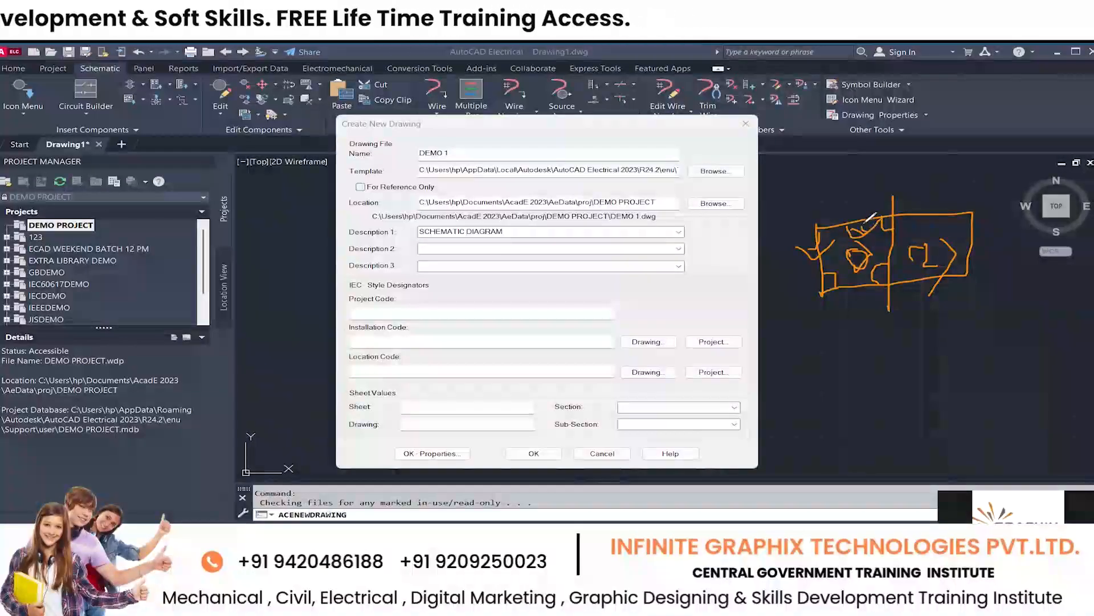
pyautogui.moveTo(847, 291)
pyautogui.mouseDown()
pyautogui.moveTo(865, 283)
pyautogui.moveTo(851, 295)
pyautogui.mouseUp()
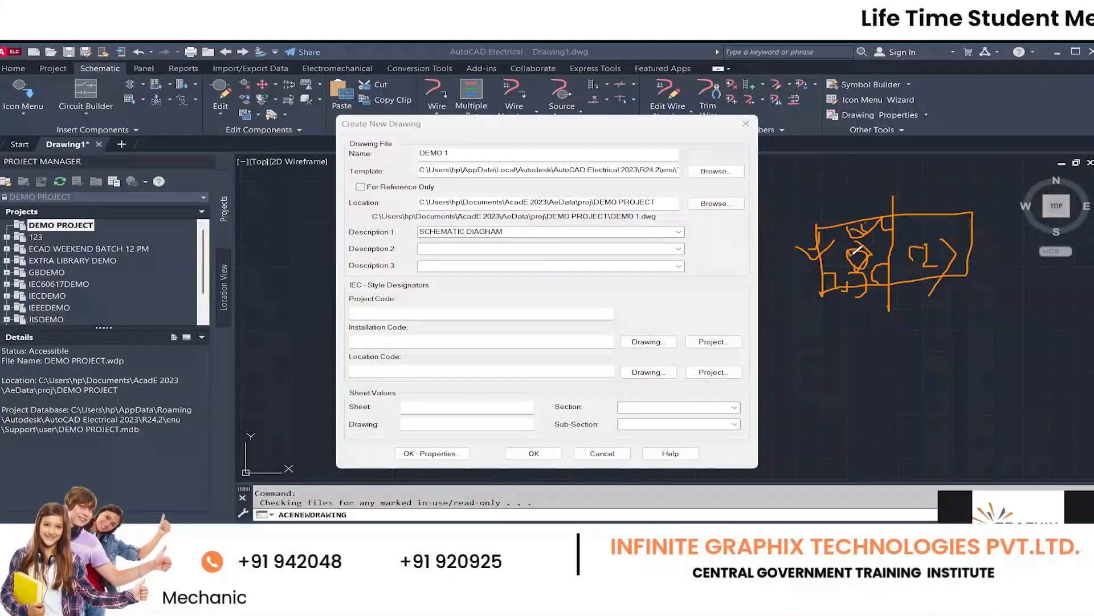
pyautogui.moveTo(852, 255)
pyautogui.mouseDown()
pyautogui.moveTo(845, 268)
pyautogui.moveTo(866, 262)
pyautogui.moveTo(851, 247)
pyautogui.mouseUp()
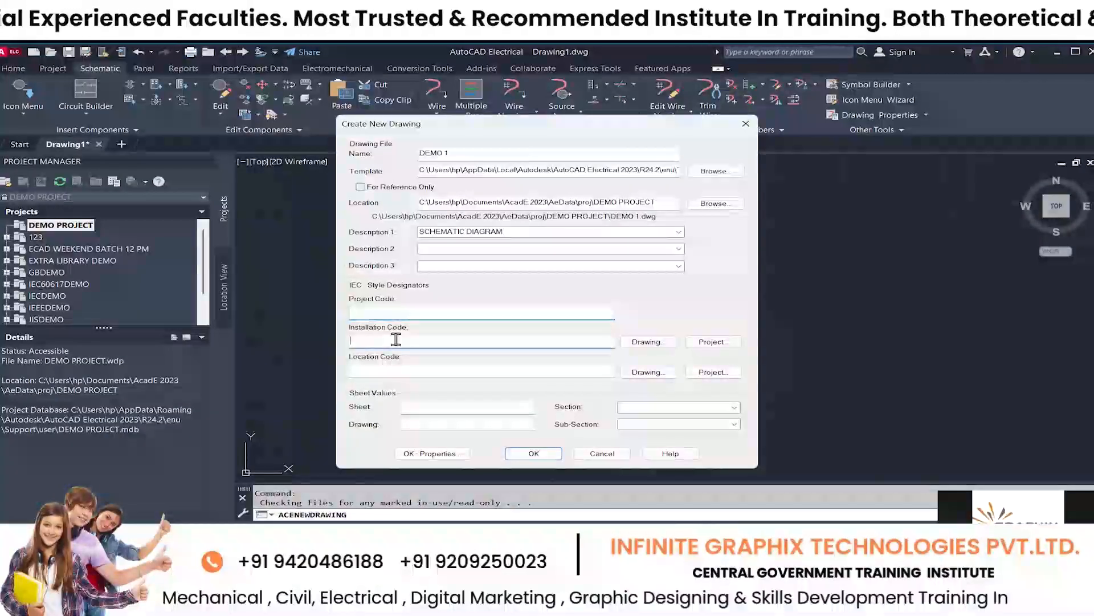
pyautogui.click(381, 372)
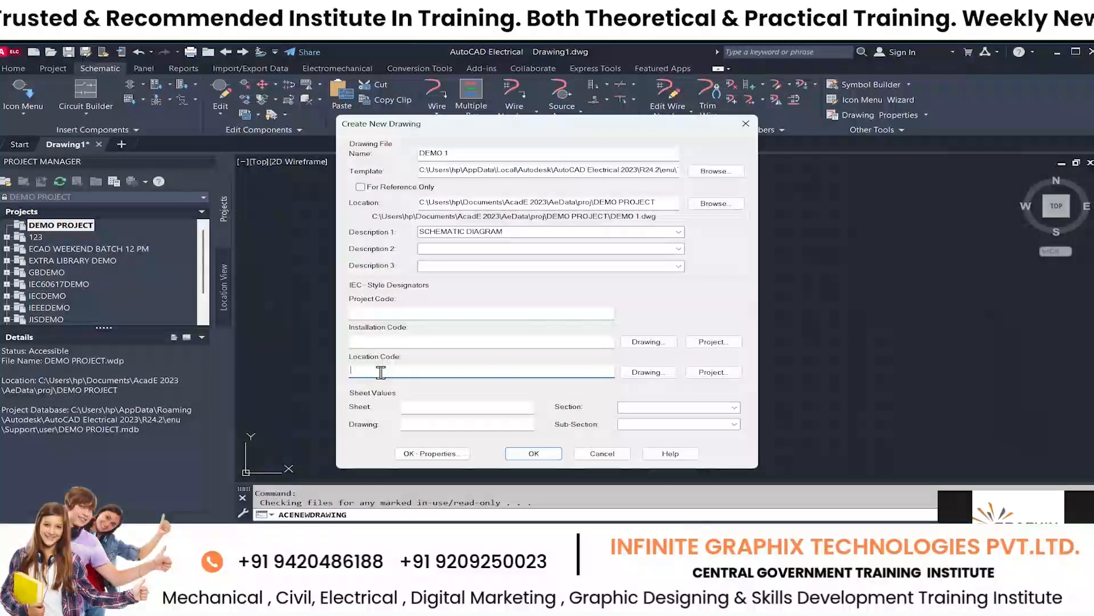
# Set both the sheet and drawing values to 1 and create the drawing.
pyautogui.click(421, 412)
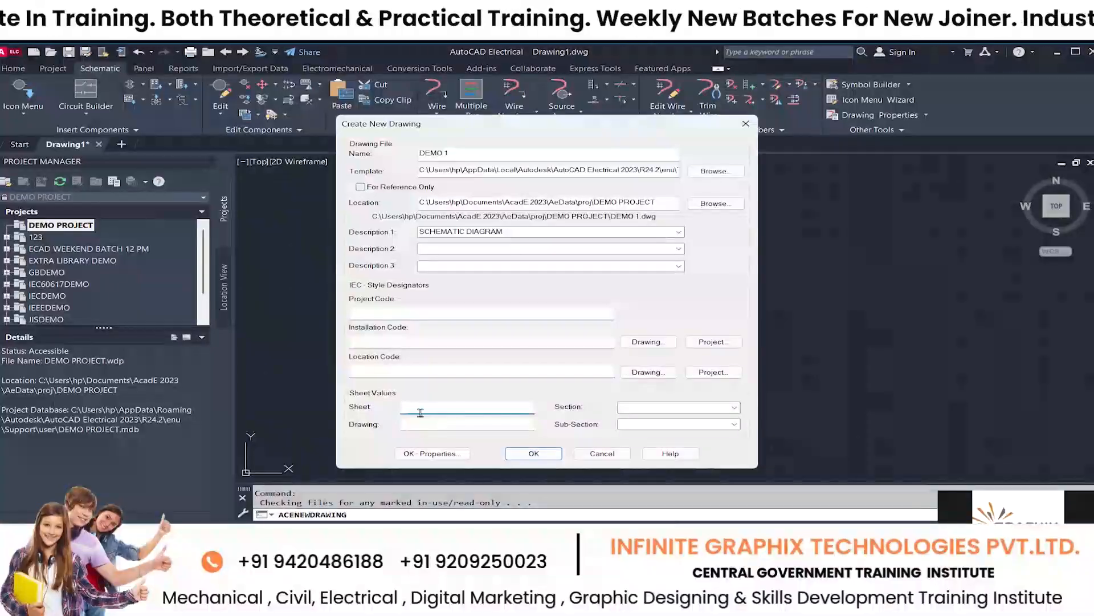
pyautogui.write('1')
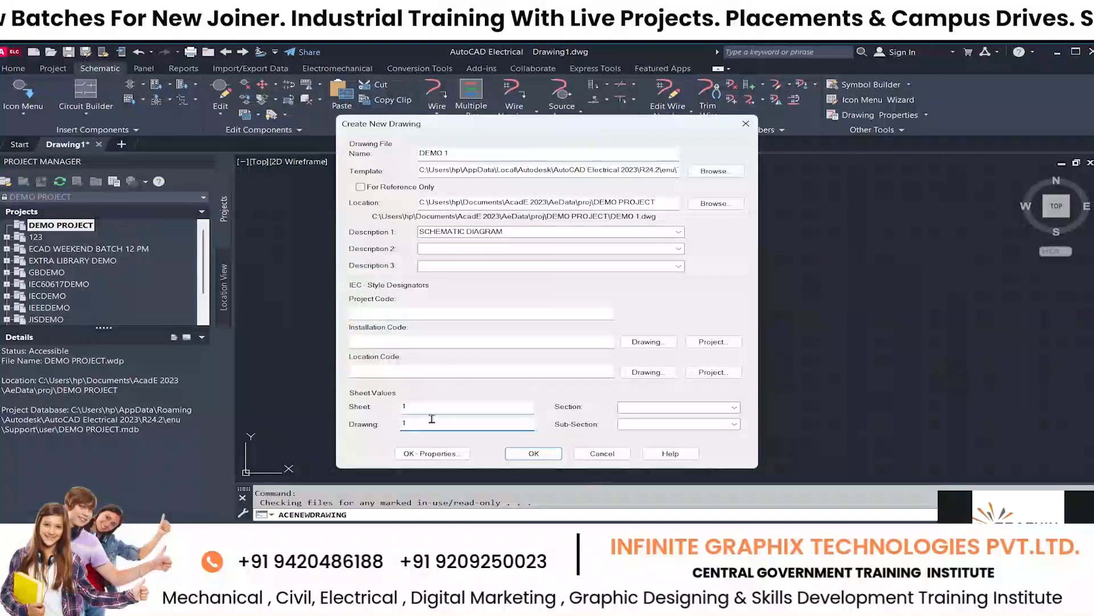
pyautogui.click(533, 453)
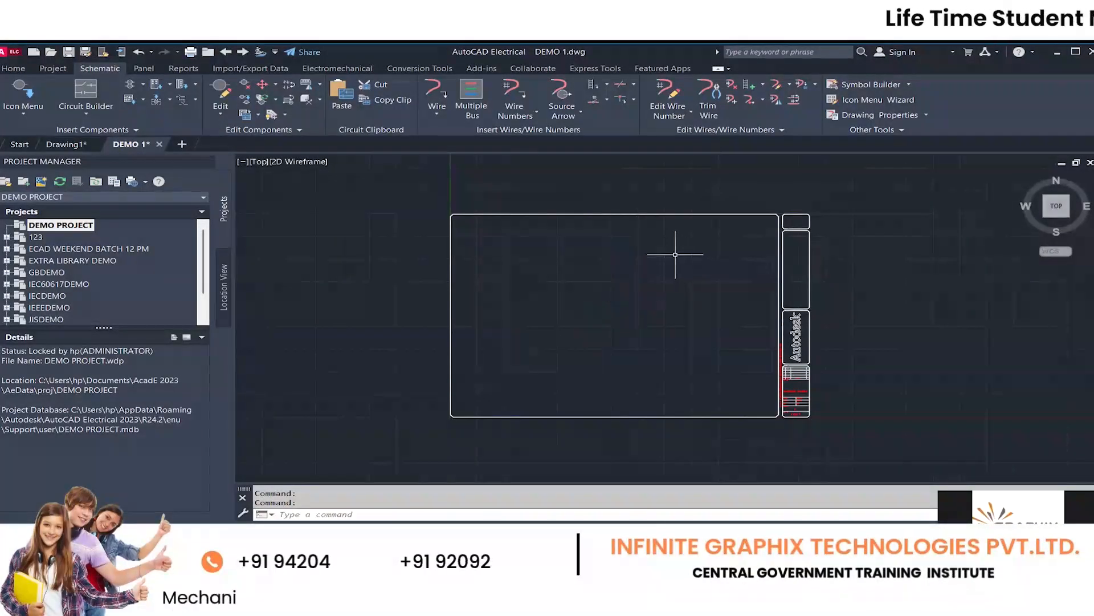
# Examine the title block of the new drawing, checking the description, drawing number and sheet number, and view the whole sheet.
pyautogui.scroll(2, 782, 405)
pyautogui.scroll(3, 782, 404)
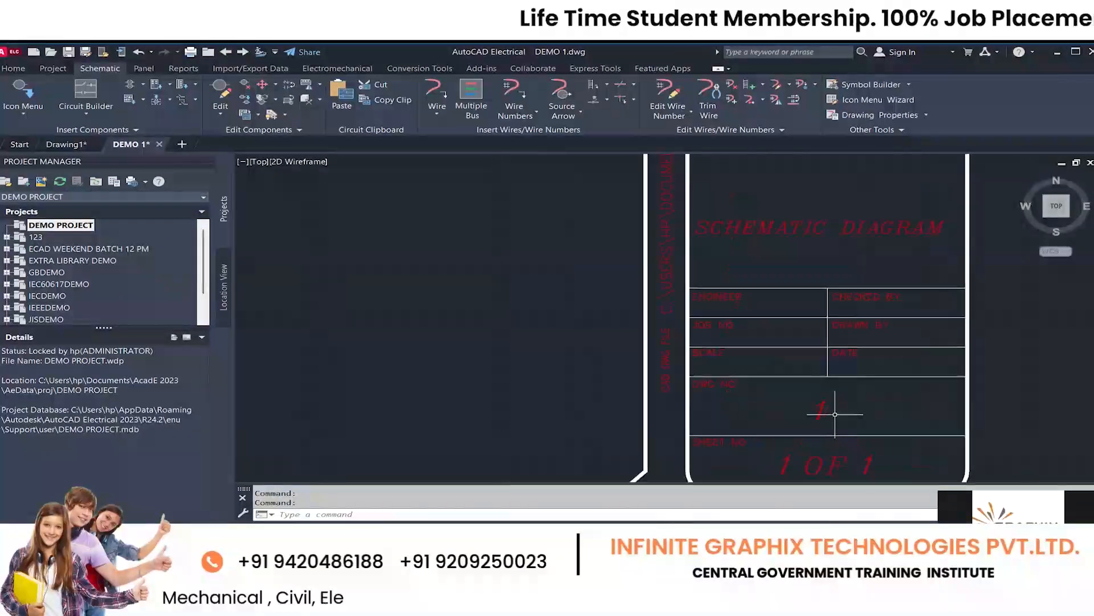
pyautogui.scroll(-2, 811, 403)
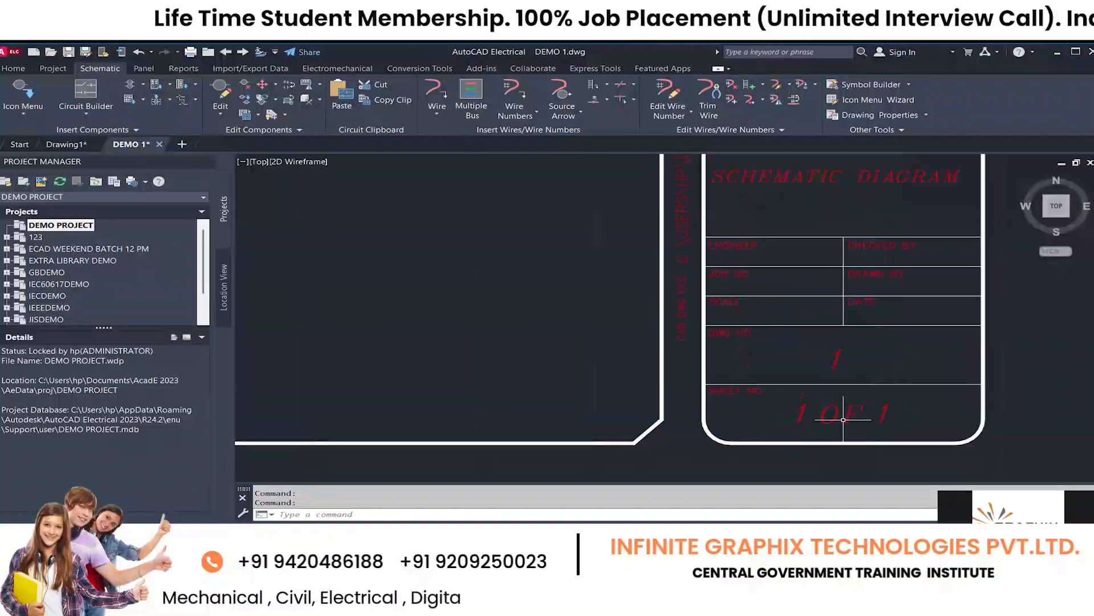
pyautogui.scroll(1, 855, 410)
pyautogui.scroll(-2, 895, 418)
pyautogui.scroll(-4, 896, 418)
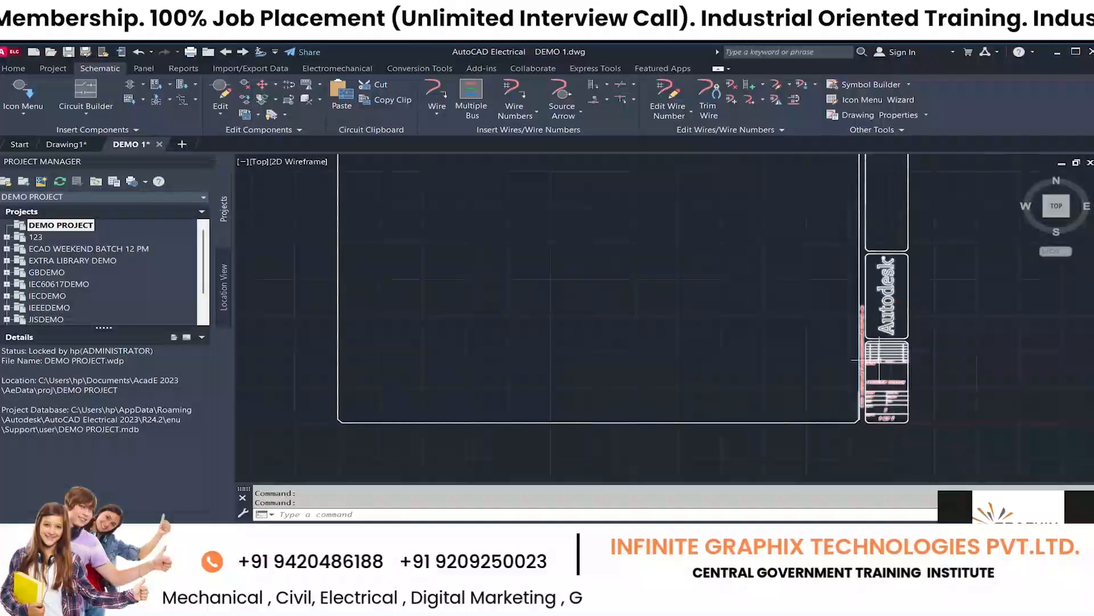
pyautogui.scroll(1, 817, 277)
pyautogui.scroll(2, 816, 277)
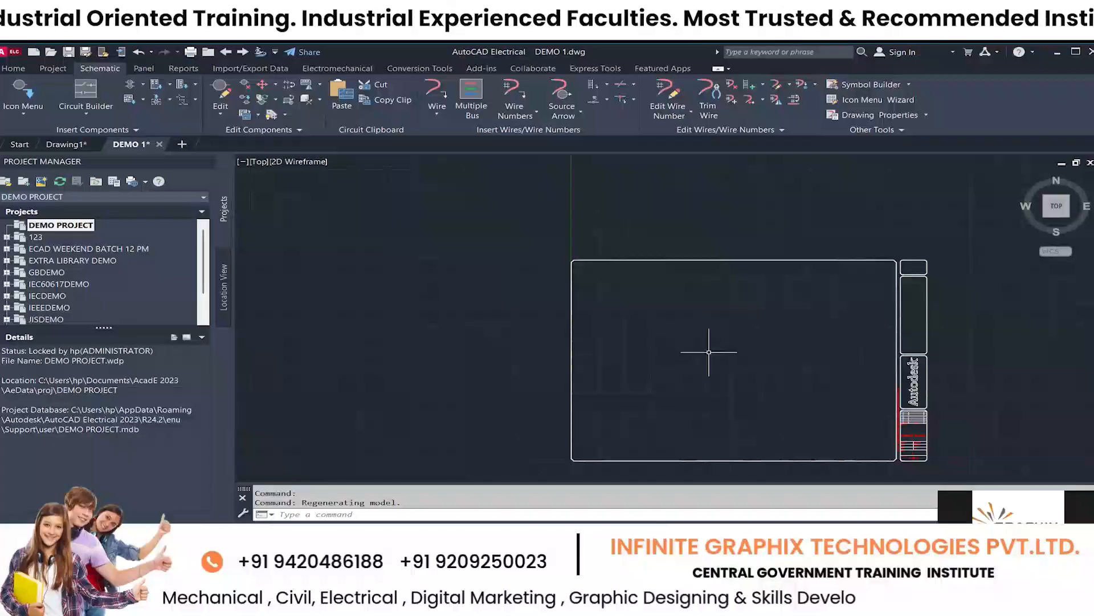
pyautogui.scroll(-2, 648, 305)
pyautogui.scroll(2, 815, 347)
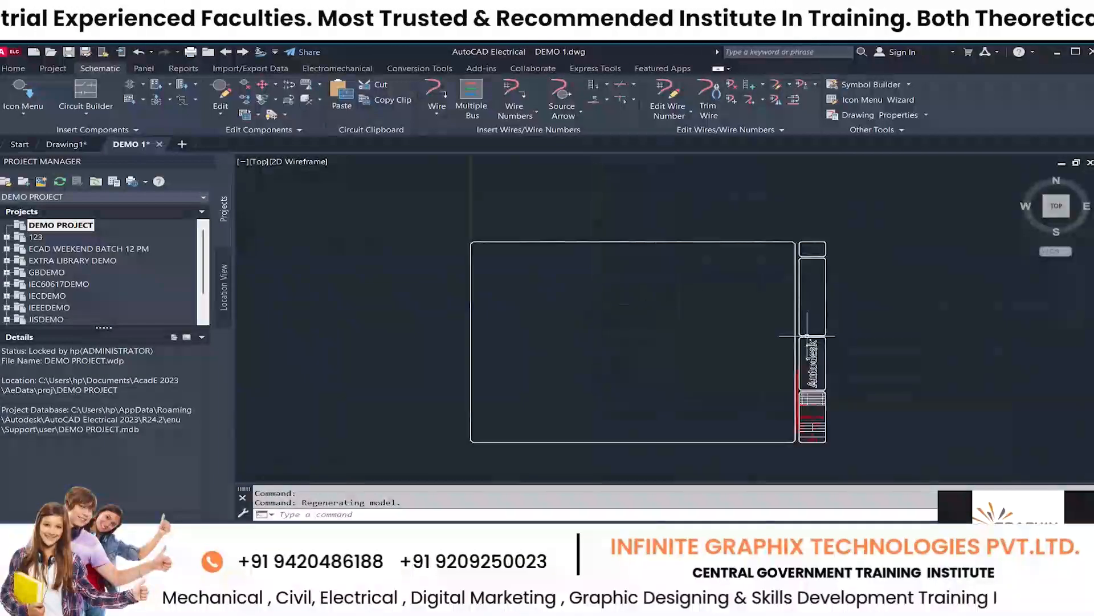